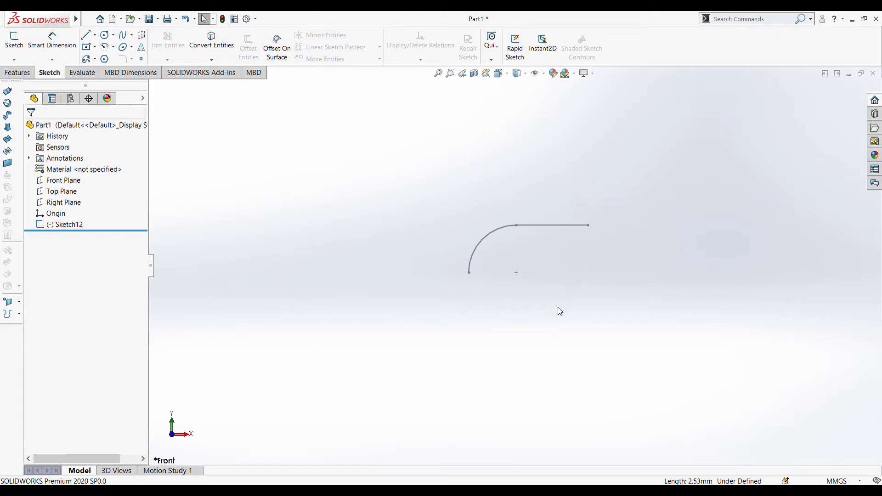
Create a reference plane perpendicular to the straight sketch line and coincident with its free endpoint.
left_click(17, 73)
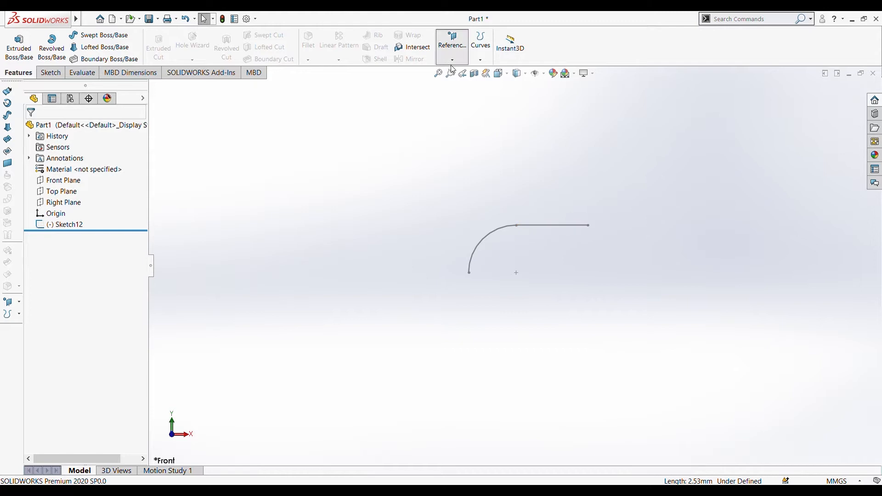
left_click(559, 227)
left_click(588, 225)
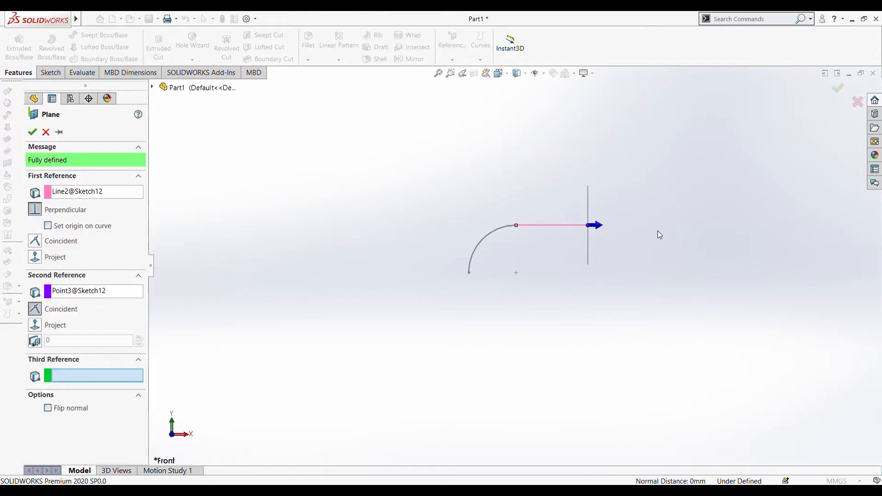
mouse_move(657, 230)
middle_mouse_down()
mouse_move(577, 249)
mouse_move(587, 256)
middle_mouse_up()
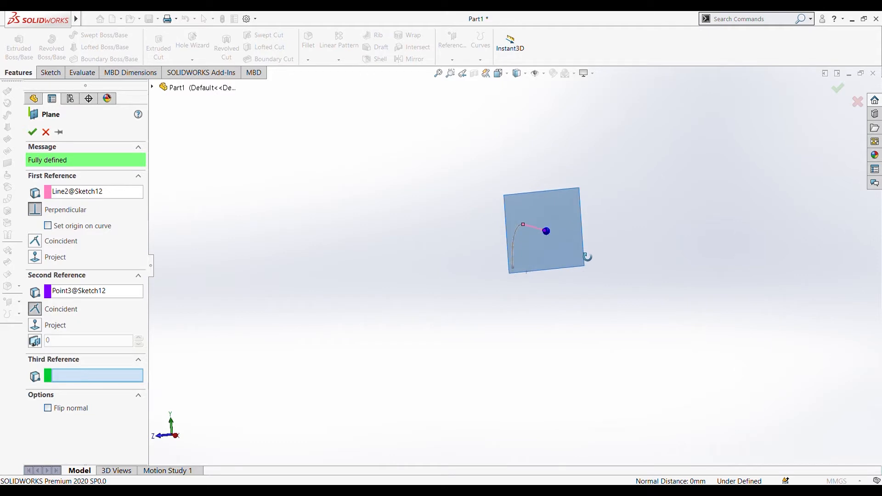
left_click(32, 132)
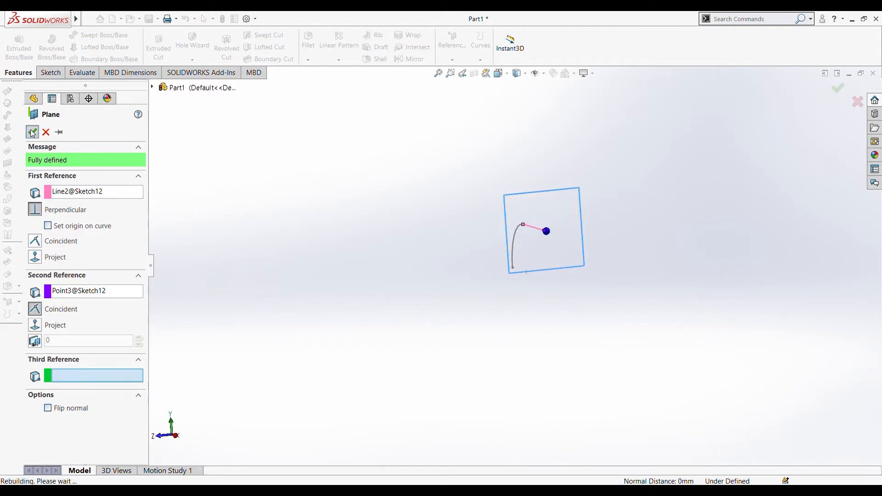
Sketch a center rectangle about 17 mm by 7 mm on the new plane, centered on the line's endpoint.
left_click(50, 73)
left_click(86, 47)
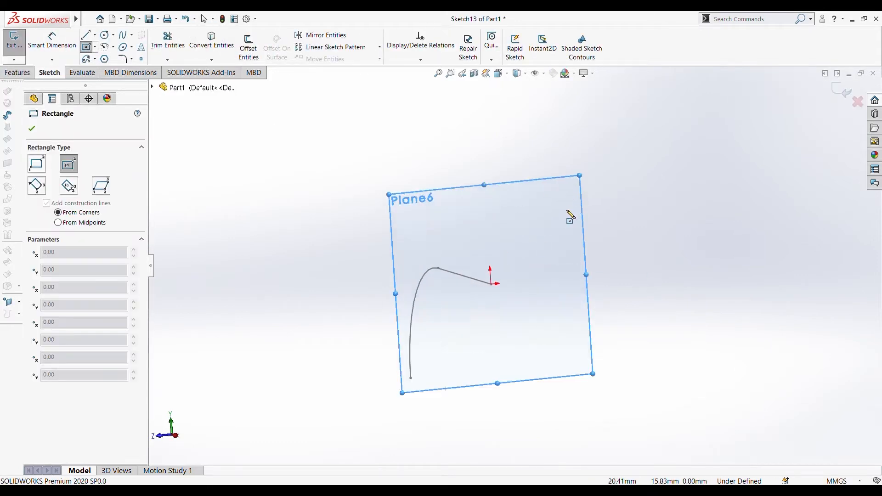
left_click(490, 283)
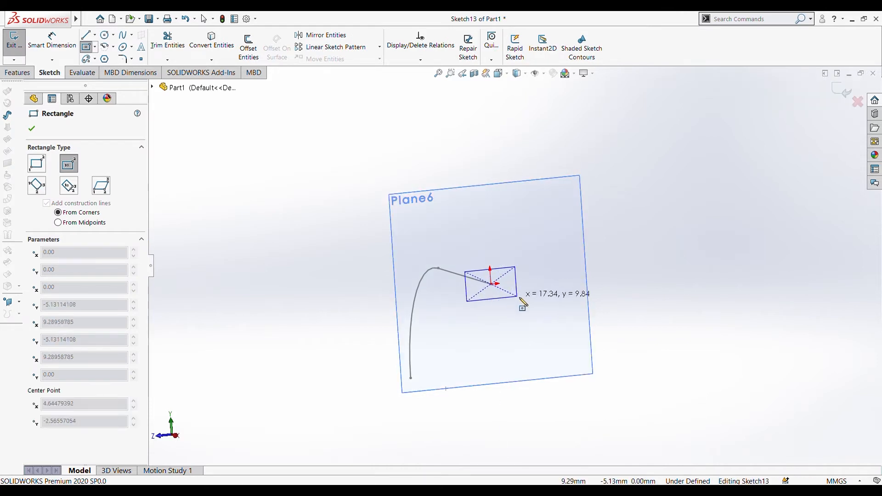
left_click(516, 292)
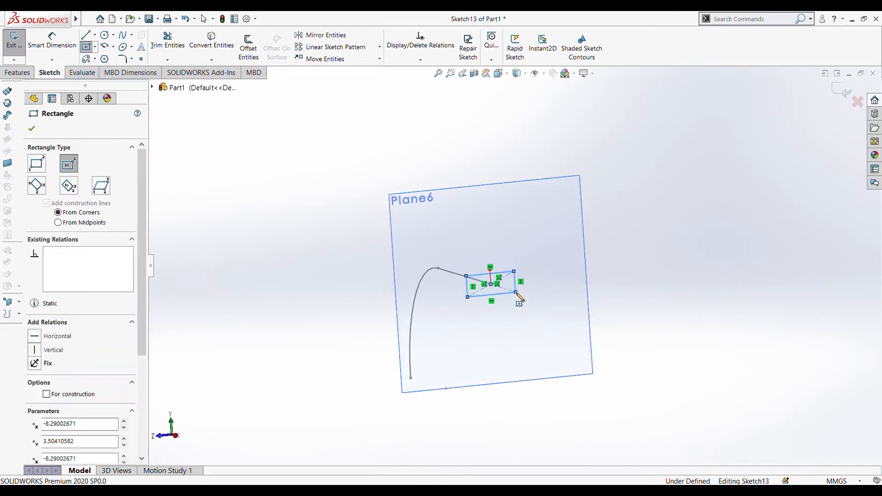
left_click(30, 129)
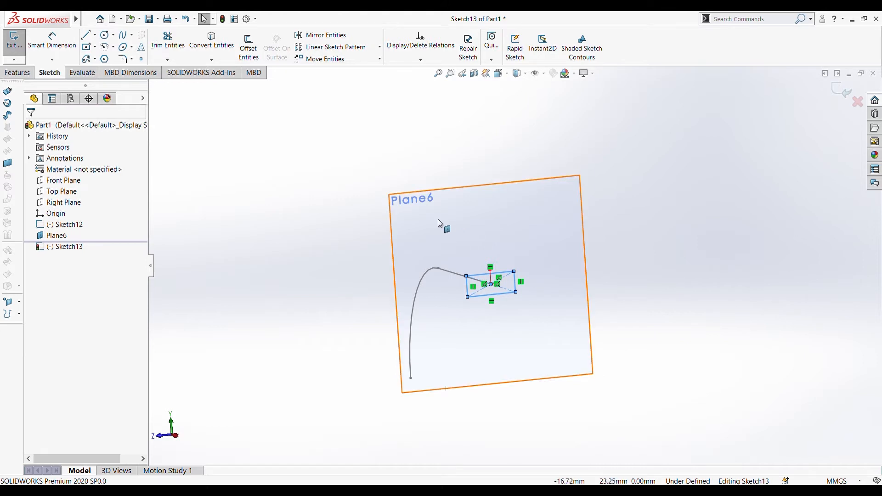
Hide the new reference plane and exit the rectangle sketch.
left_click(65, 235)
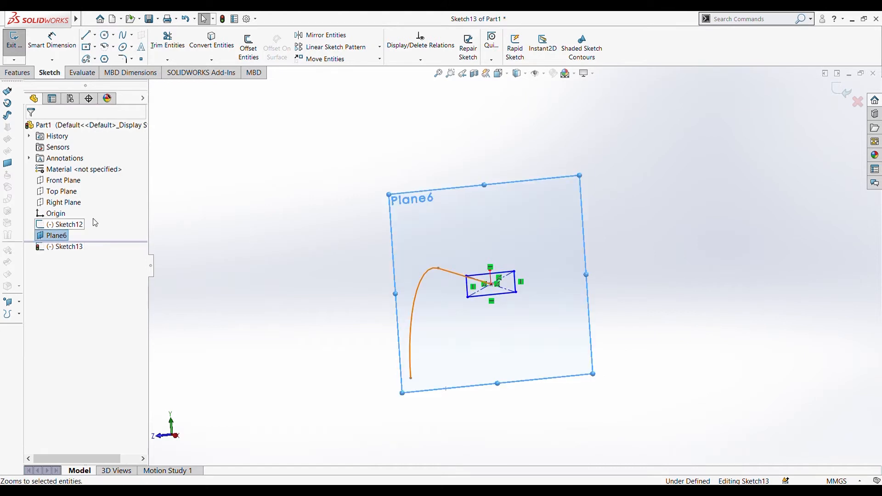
key("Escape")
left_click(14, 41)
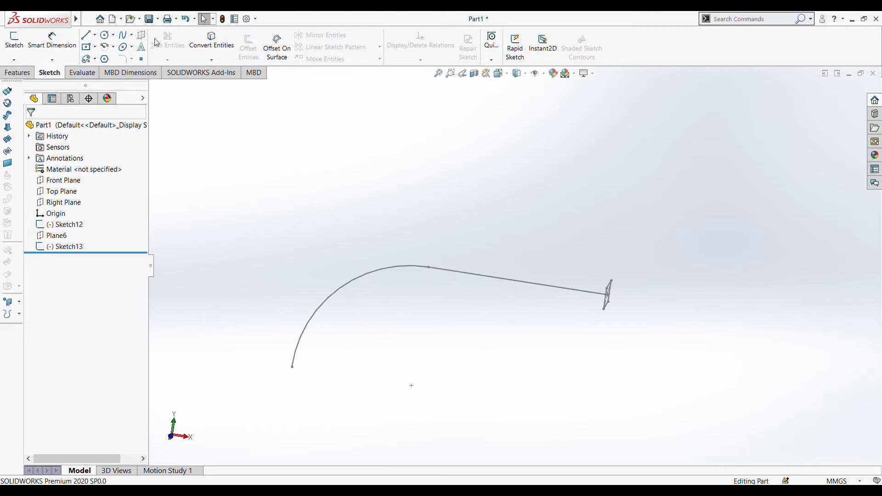
Set up a Swept Boss/Base with the rectangle sketch as profile and the arc-and-line sketch as path.
left_click(18, 72)
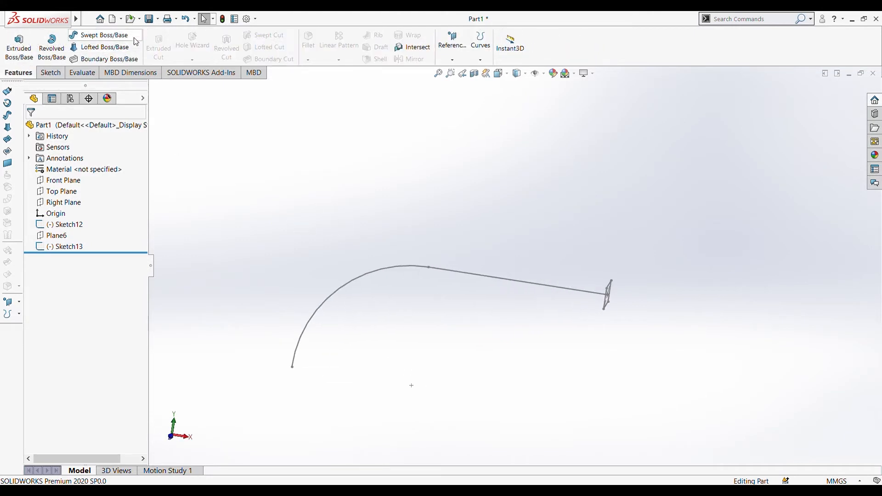
left_click(123, 37)
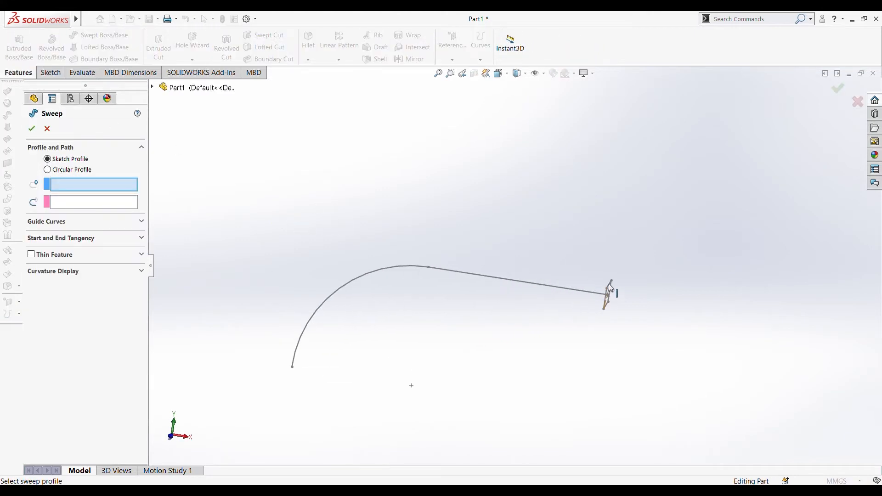
scroll(610, 287, "down", 5)
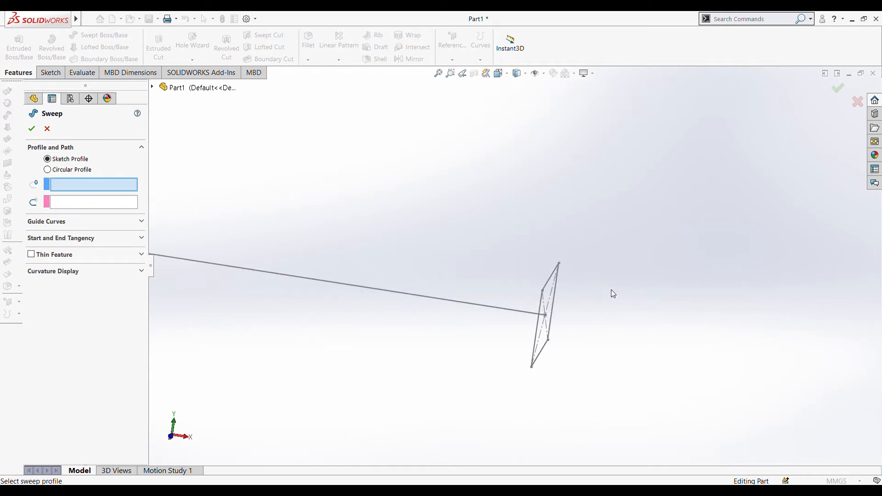
left_click(553, 282)
scroll(401, 306, "up", 3)
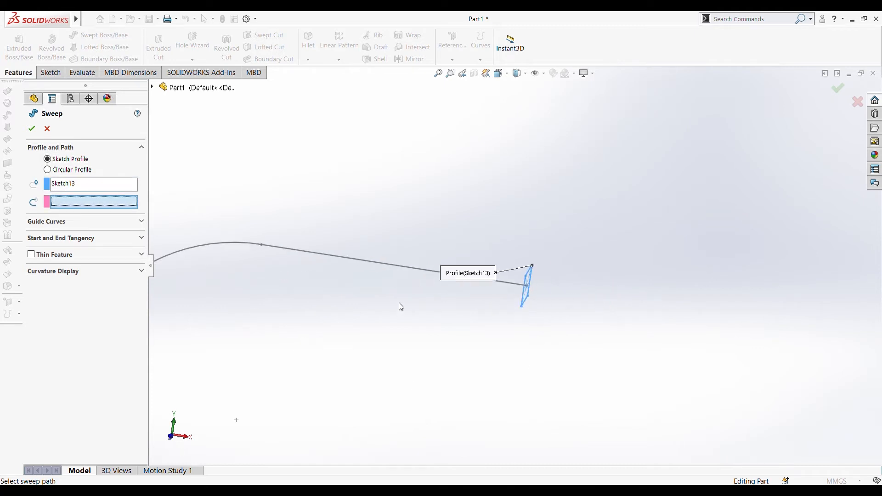
left_click(379, 262)
mouse_move(431, 299)
middle_mouse_down()
mouse_move(508, 300)
mouse_move(490, 307)
mouse_move(501, 207)
middle_mouse_up()
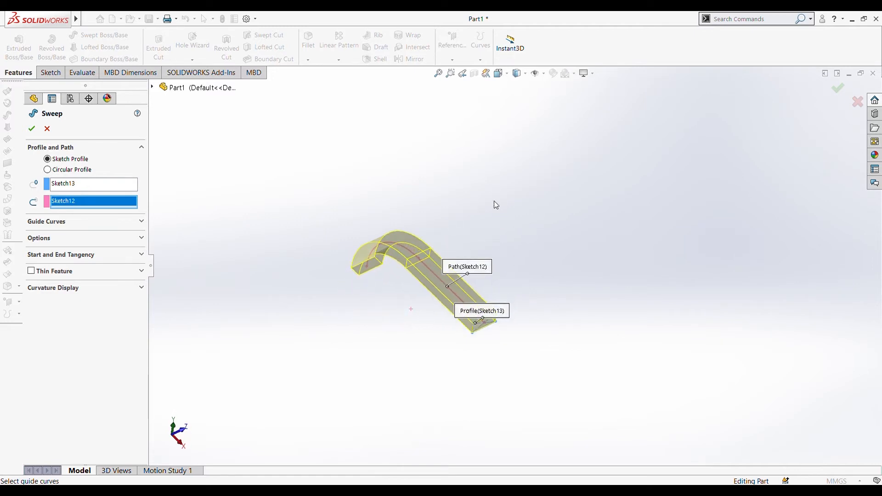
Try the sweep as a one-direction thin feature 1 mm thick, inspect the preview and turn the option off again.
left_click(31, 271)
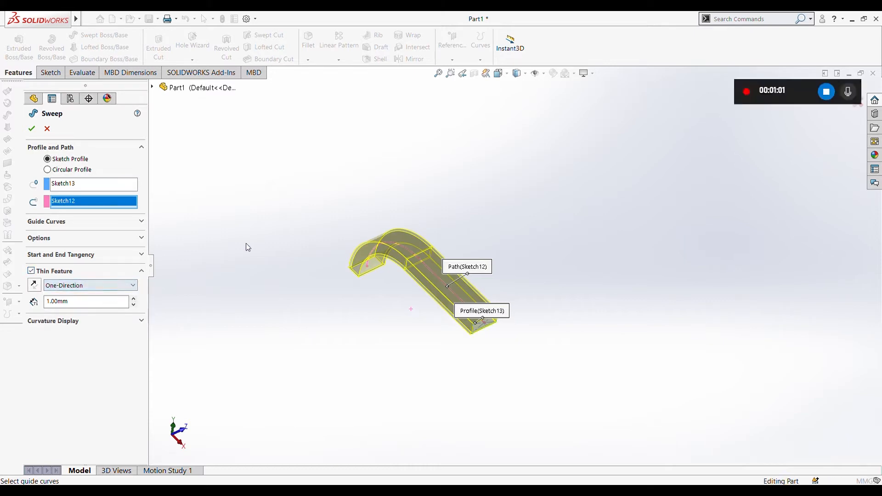
middle_click_drag(246, 243, 211, 309)
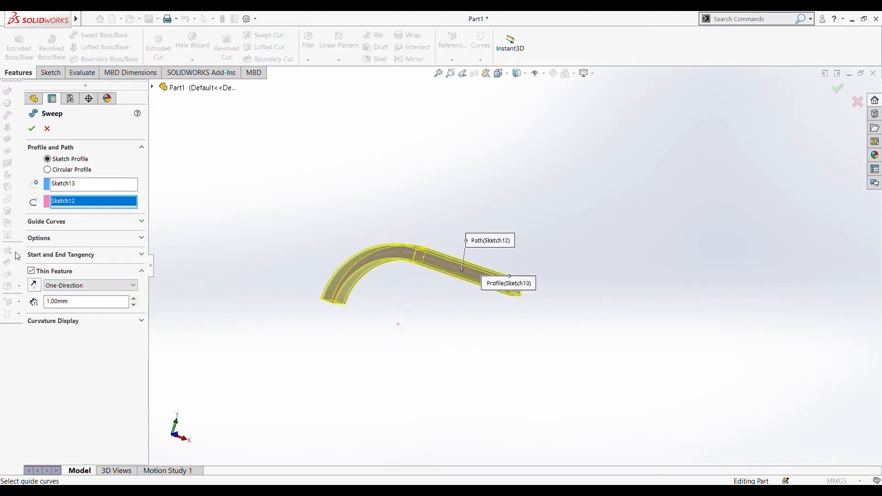
left_click(31, 271)
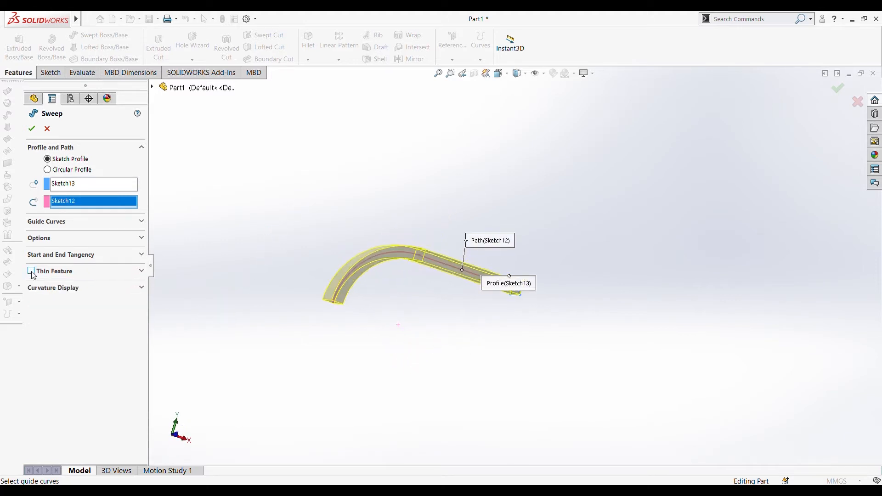
Try the Keep Normal Constant profile orientation, compare the sweep preview at the curved end and restore Follow Path.
left_click(77, 238)
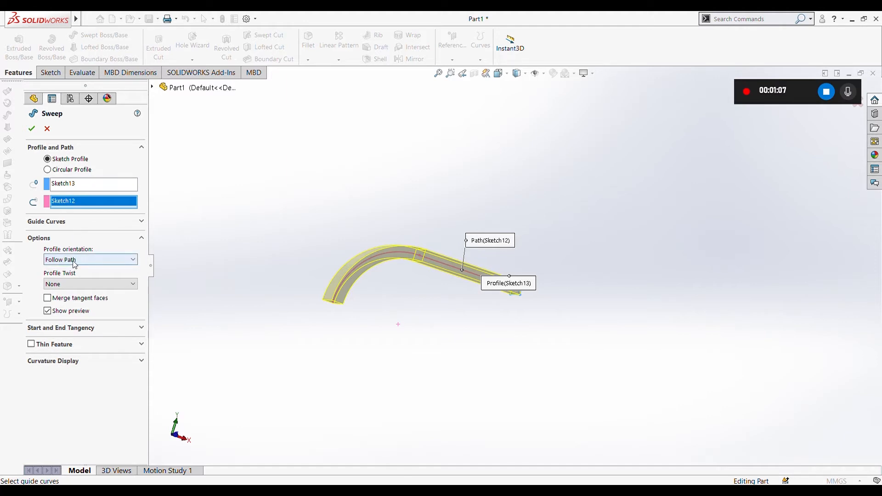
middle_click_drag(354, 174, 707, 337)
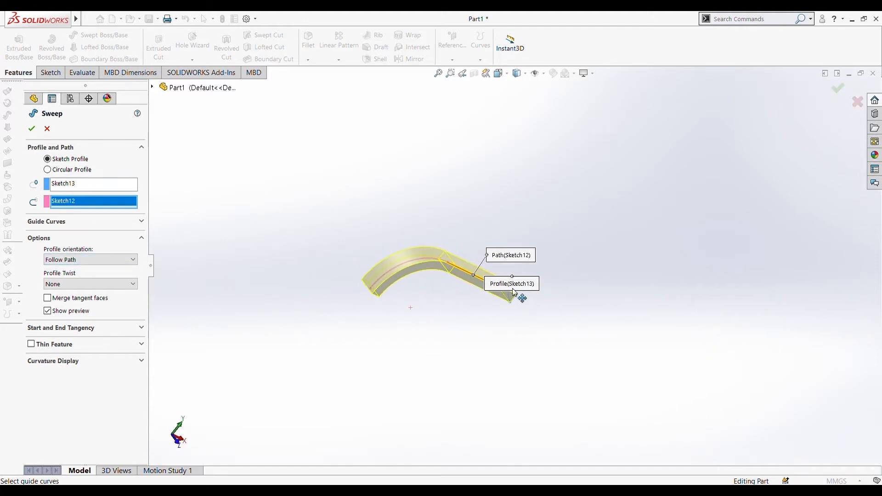
middle_click_drag(336, 246, 312, 303)
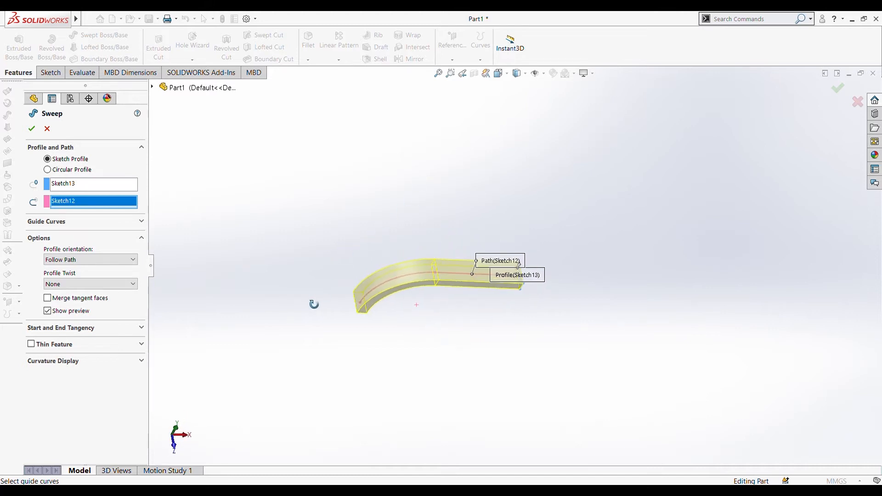
left_click(97, 258)
left_click(84, 278)
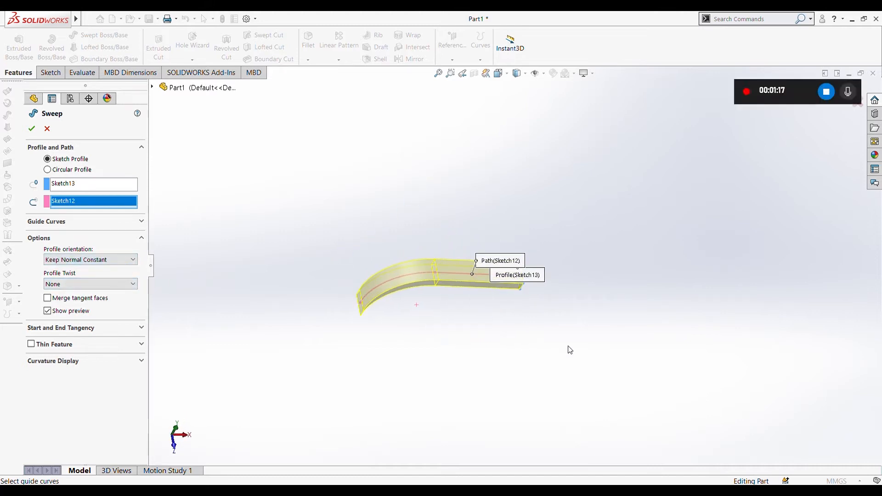
middle_click_drag(569, 350, 558, 300)
scroll(373, 290, "down", 4)
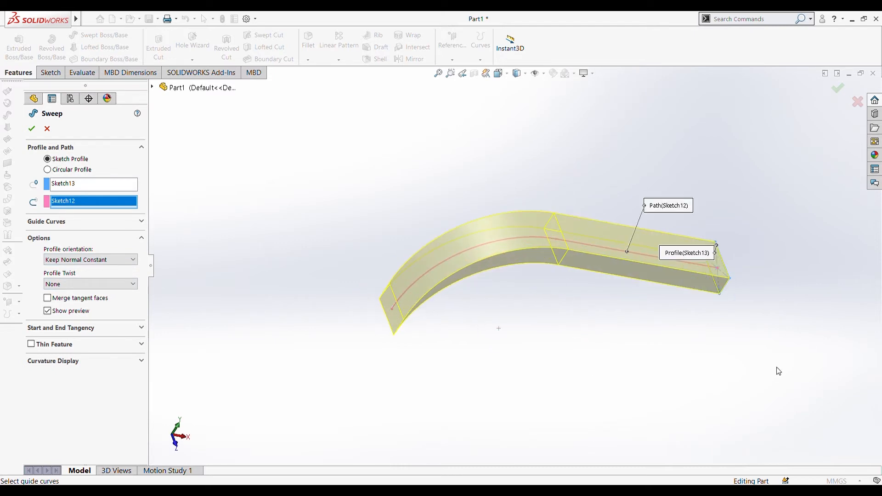
middle_click_drag(787, 299, 776, 232)
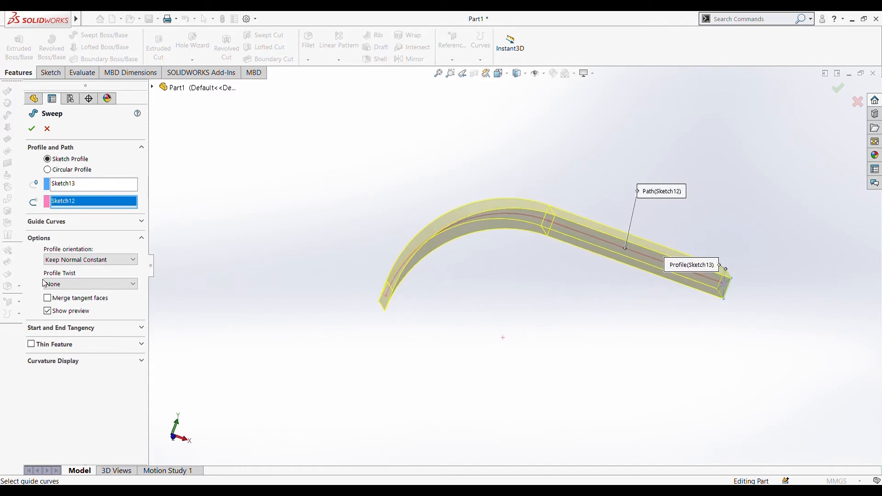
left_click(119, 260)
left_click(92, 271)
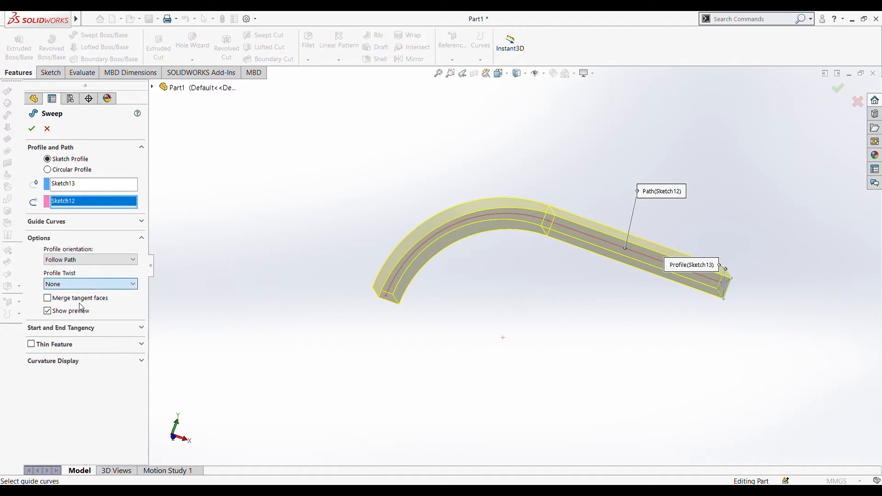
Specify a profile twist of 5 revolutions along the path and create the sweep.
key("Down")
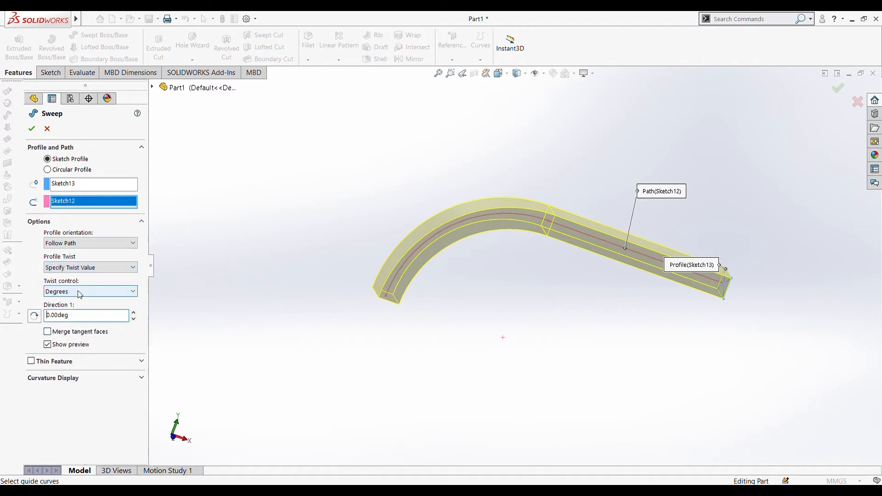
key("Down")
left_click(84, 321)
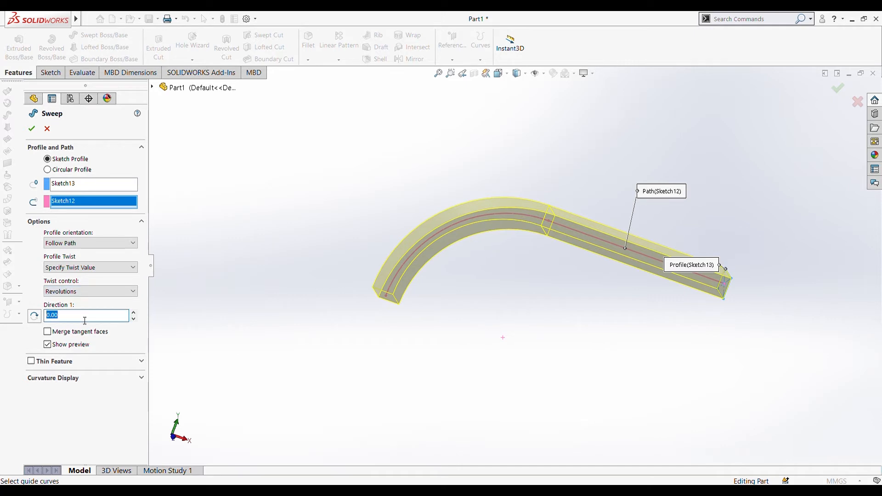
left_click(278, 291)
middle_click_drag(296, 309, 305, 364)
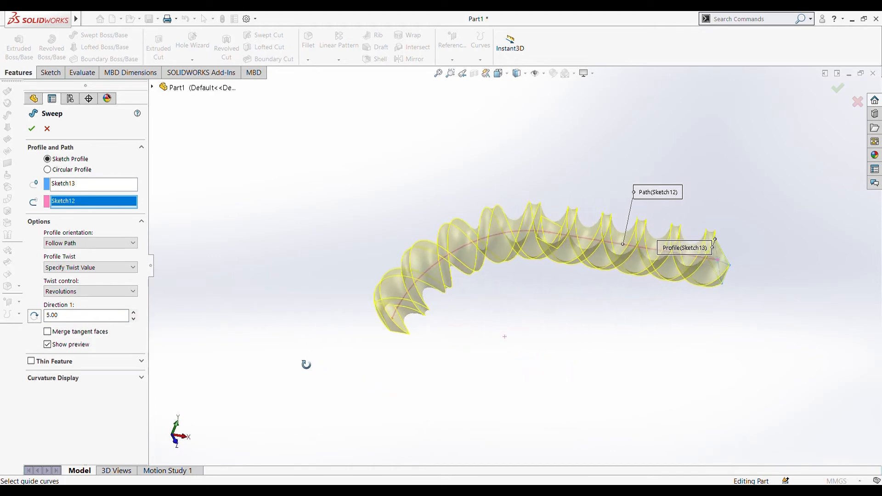
left_click(32, 130)
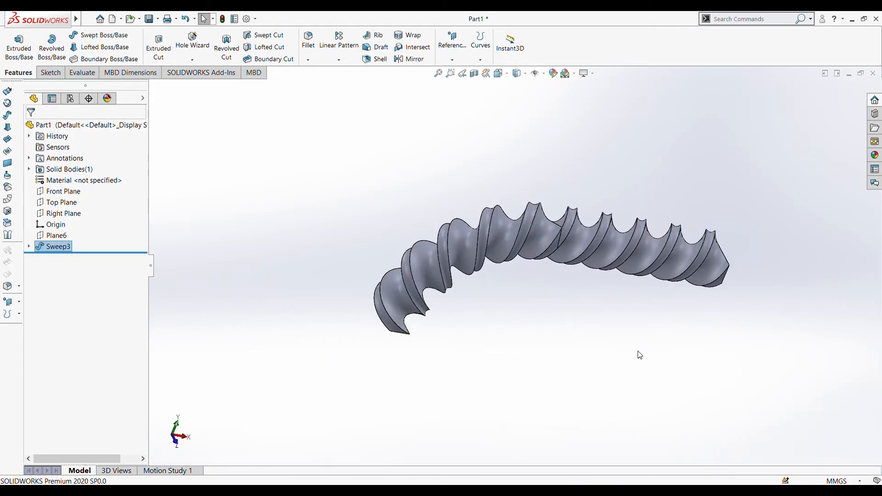
Inspect the twisted body, reopen the sweep's definition to review its profile, path and options, and close it.
mouse_move(509, 352)
middle_mouse_down()
mouse_move(577, 354)
mouse_move(522, 360)
mouse_move(467, 313)
mouse_move(500, 197)
mouse_move(506, 302)
mouse_move(486, 354)
mouse_move(575, 338)
mouse_move(503, 354)
middle_mouse_up()
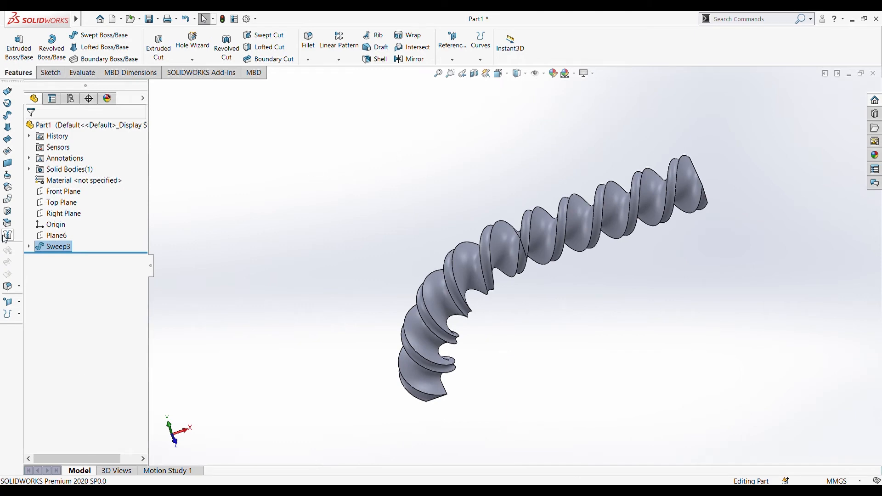
left_click(43, 246)
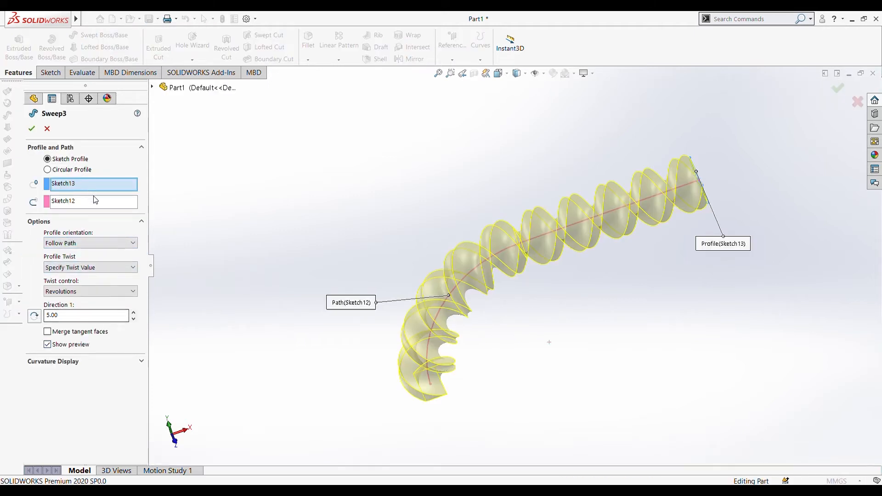
left_click(142, 223)
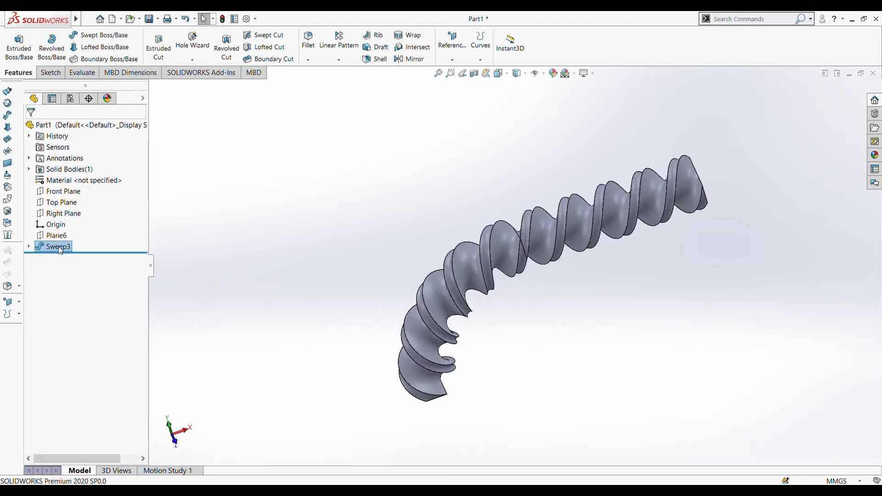
Delete the twisted sweep feature while keeping its sketches, and select the rectangle profile sketch.
left_click(59, 246)
key("Delete")
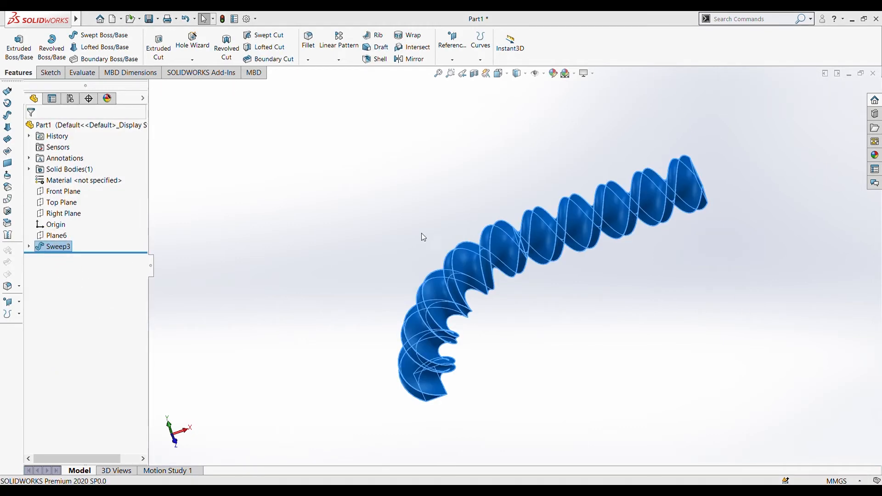
key("Return")
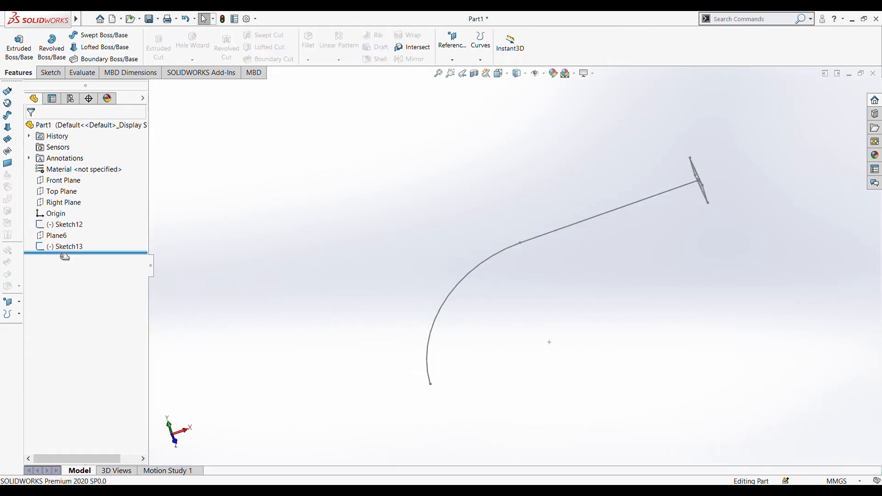
left_click(70, 249)
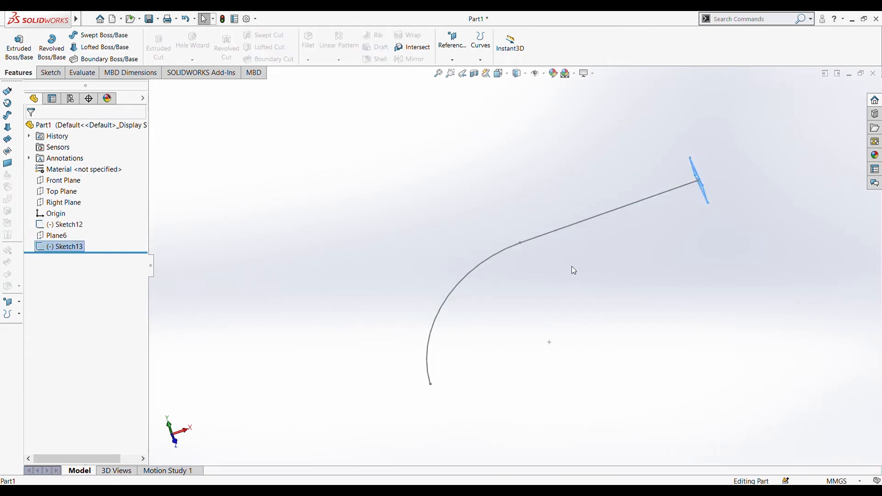
Delete the arc-and-line path sketch, the reference plane and the rectangle profile sketch together.
left_click(573, 223)
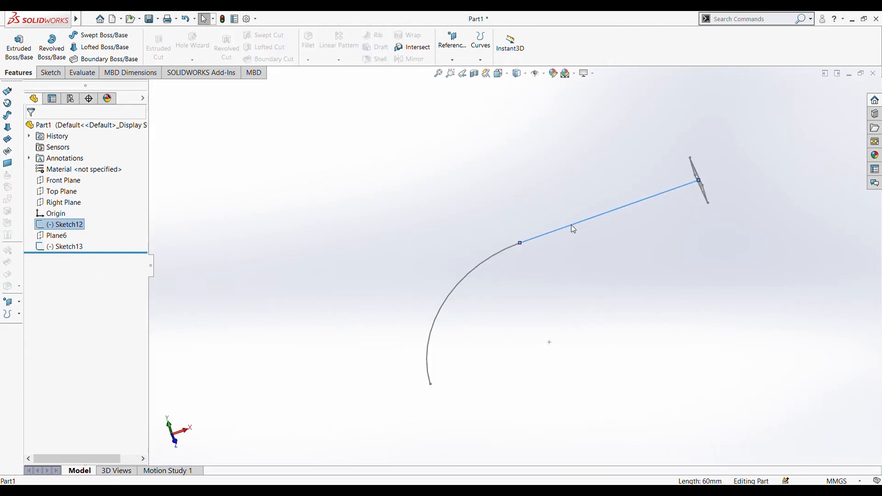
left_click(246, 252)
left_click(64, 247)
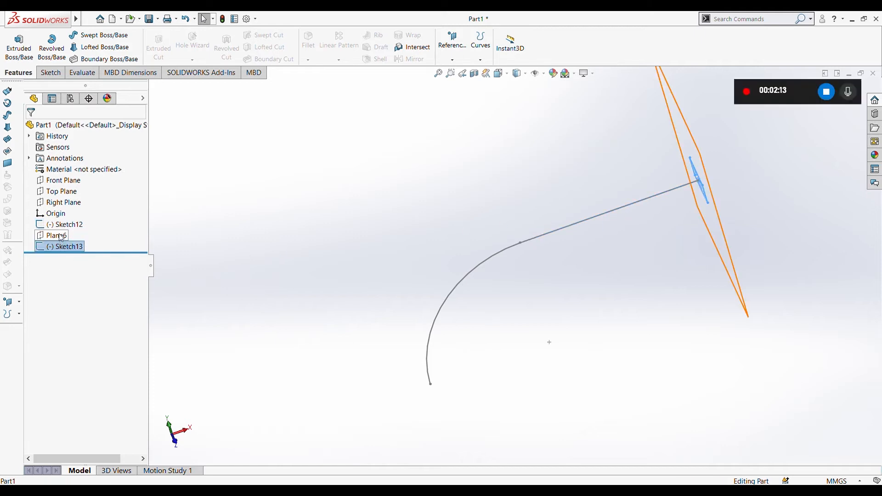
left_click(67, 228, "shift")
right_click(67, 228)
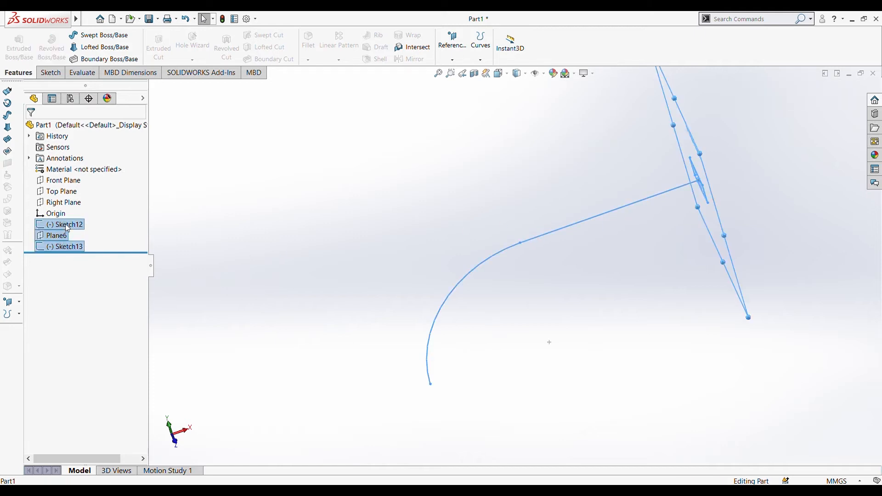
left_click(116, 255)
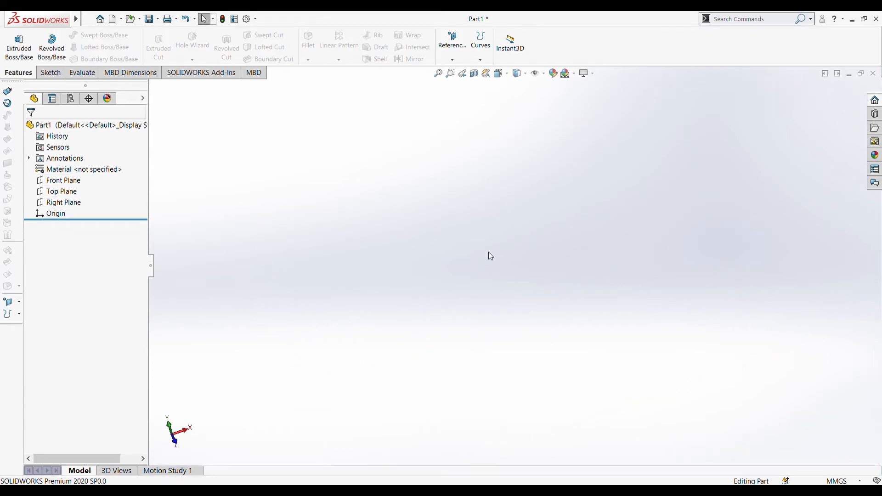
Sketch a center rectangle about 100 by 53 mm on the Top Plane, beside the origin and level with it.
left_click(73, 193)
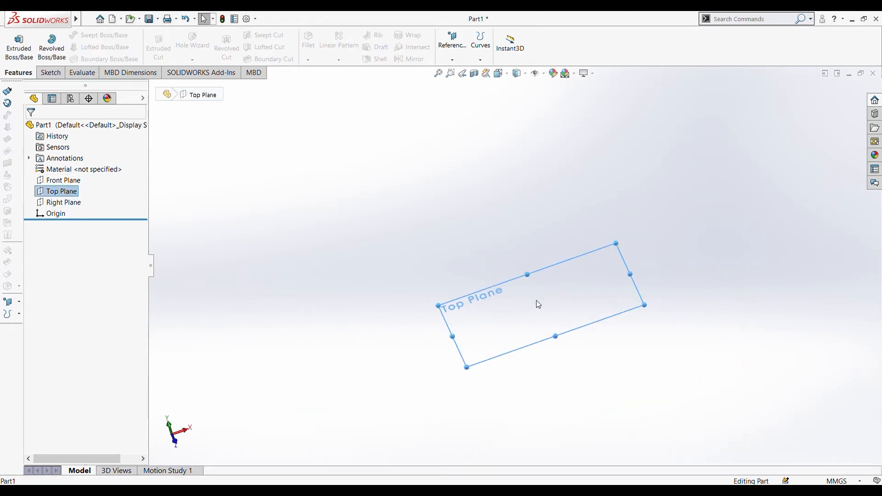
key("ctrl+8")
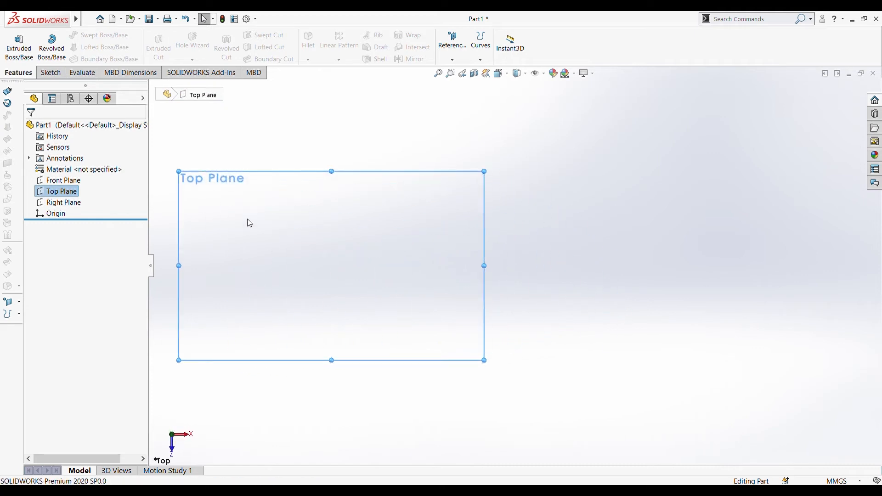
left_click(50, 72)
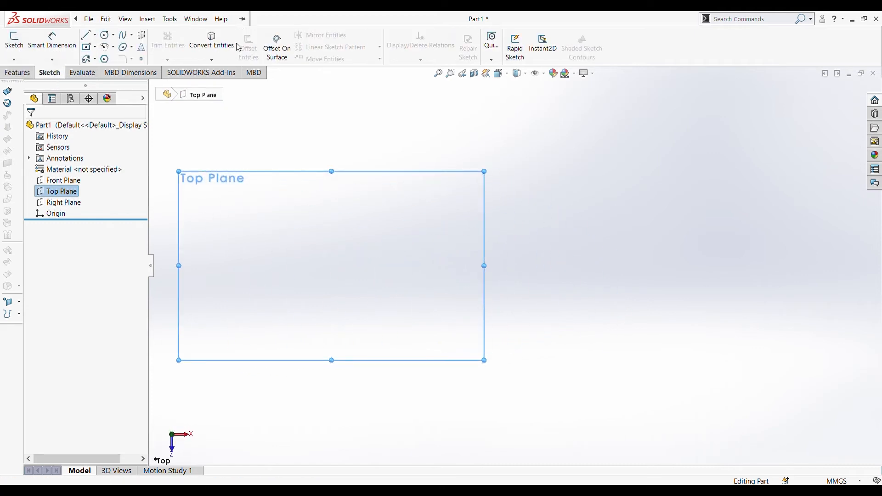
left_click(86, 47)
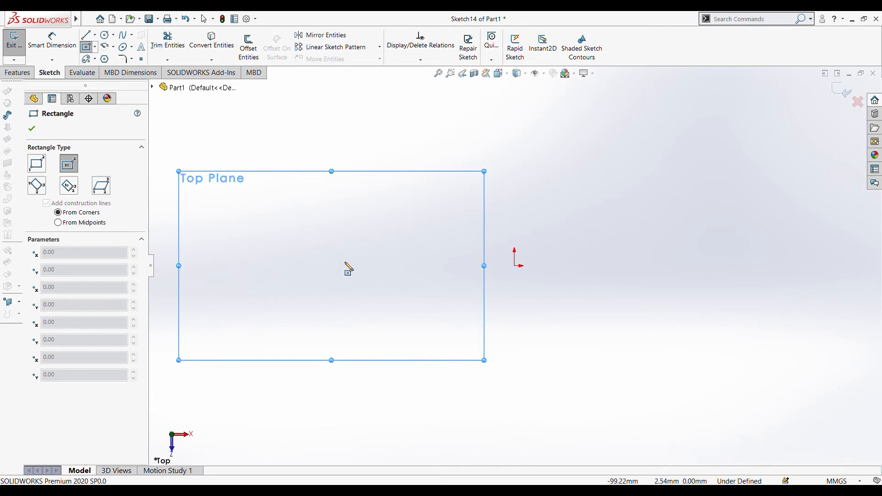
left_click(383, 265)
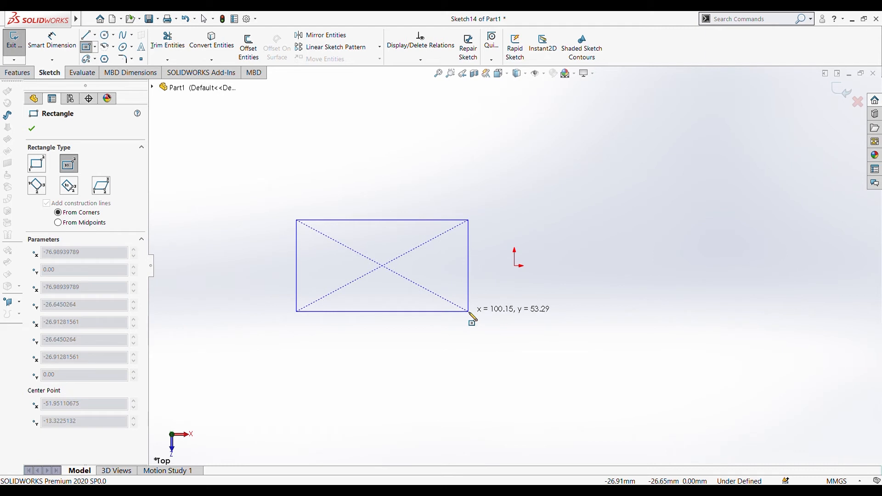
left_click(469, 313)
key("Escape")
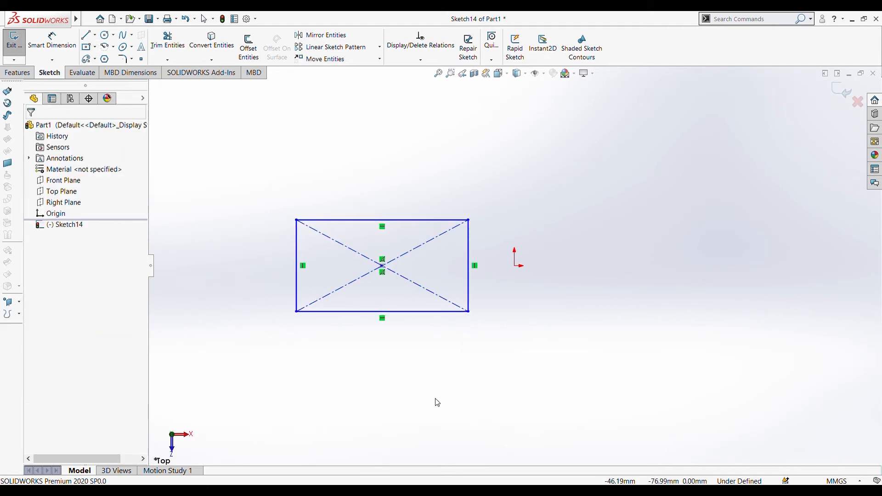
Sketch a three-point spline on the Front Plane, rising about 35 mm from the rectangle's edge nearest the origin, and exit the sketch.
mouse_move(435, 399)
middle_mouse_down()
mouse_move(445, 354)
mouse_move(433, 365)
middle_mouse_up()
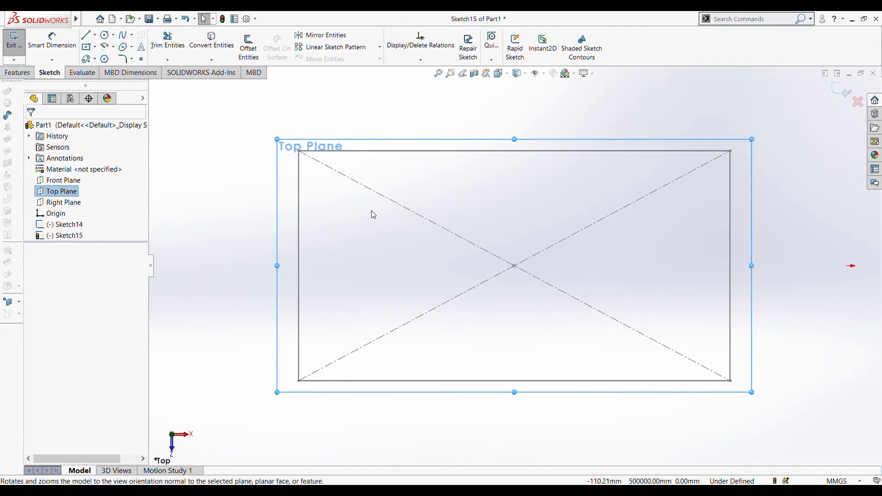
left_click(67, 183)
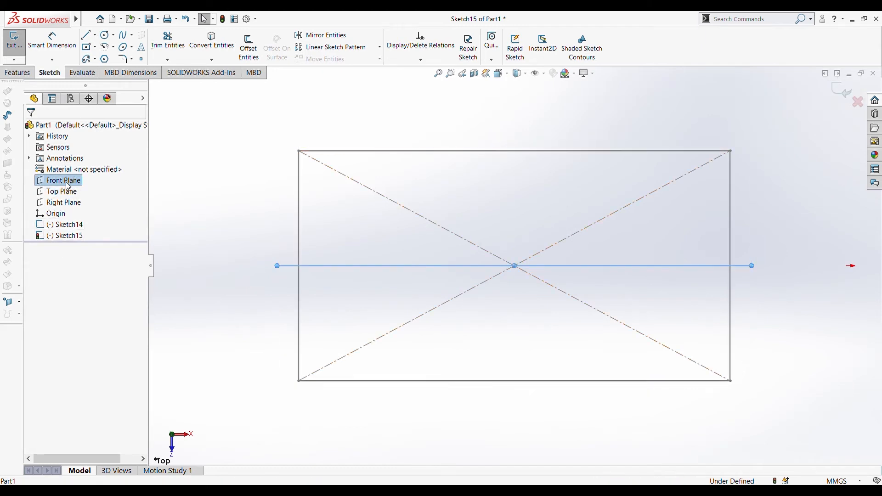
left_click(118, 169)
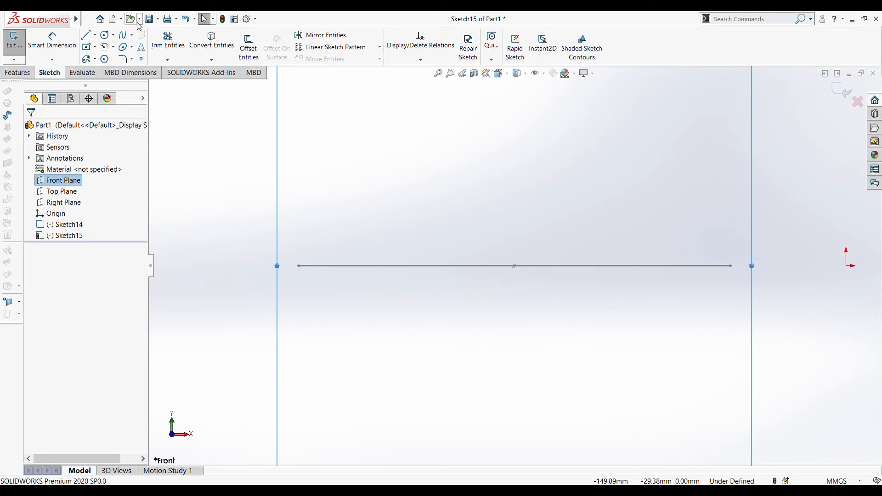
left_click(123, 35)
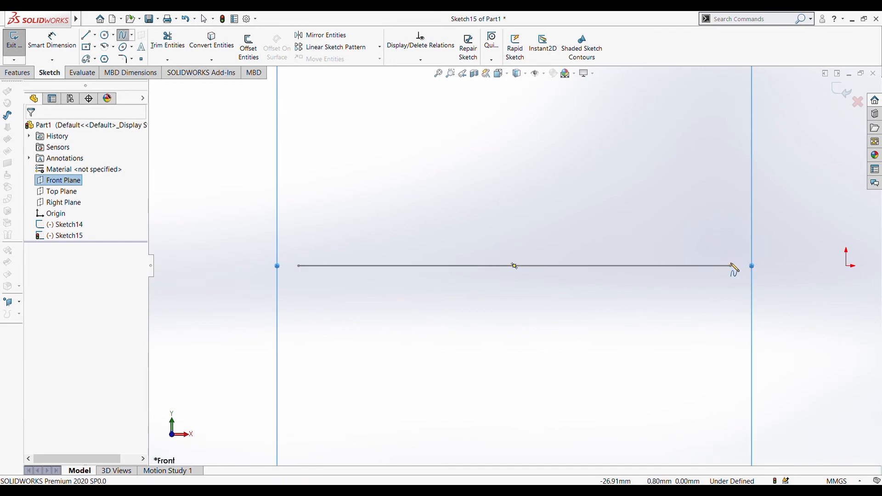
left_click(731, 266)
left_click(787, 168)
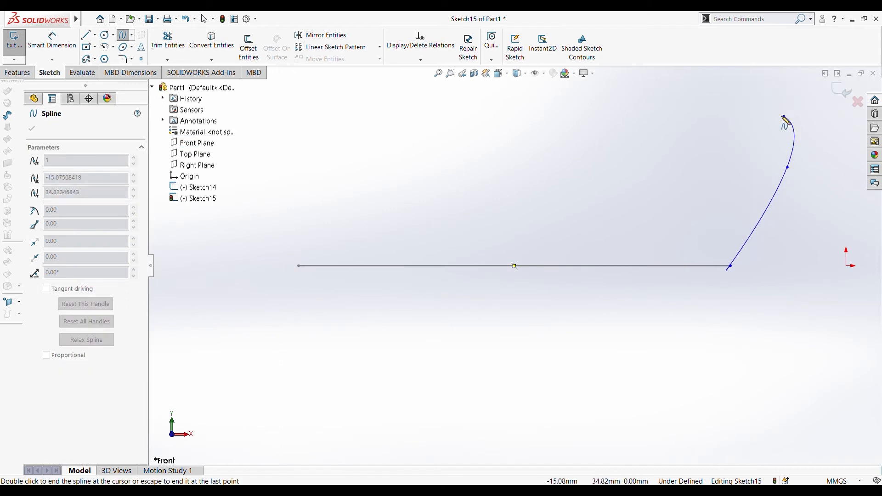
double_click(784, 117)
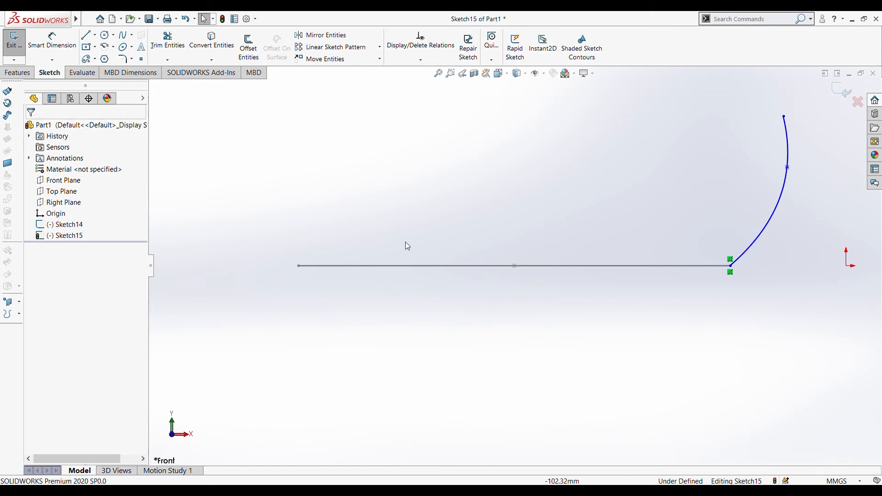
left_click(14, 42)
Sketch a vertical line about 33 mm long on the Front Plane, starting at the rectangle's center, and exit the sketch.
left_click(60, 180)
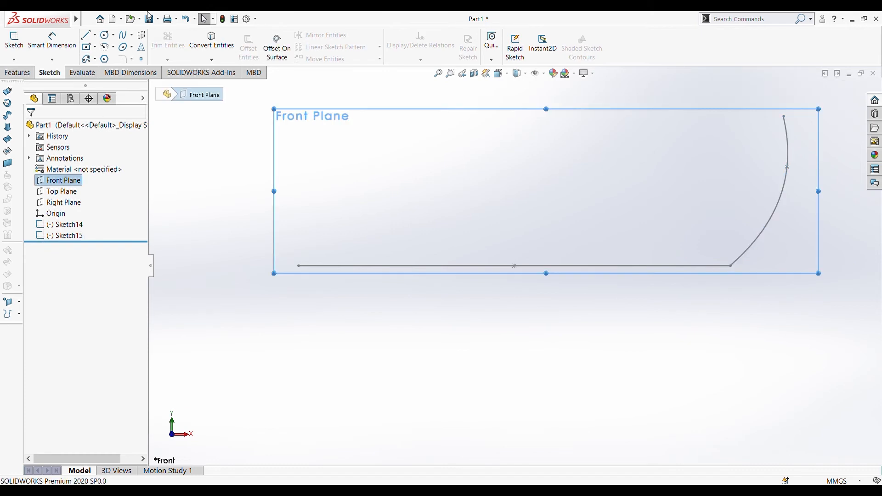
left_click(87, 36)
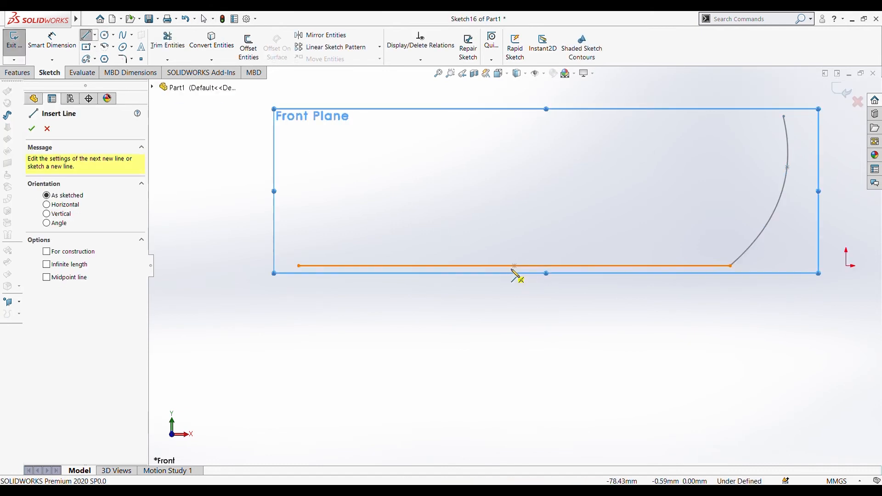
left_click(514, 265)
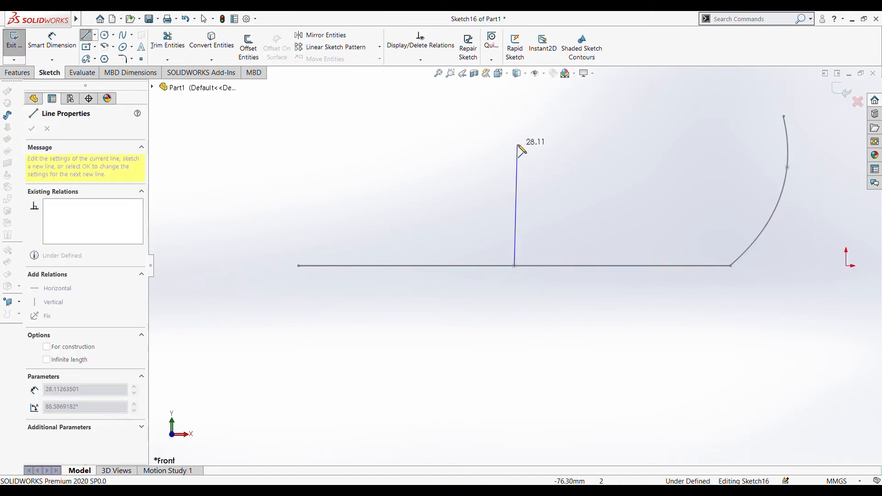
double_click(514, 124)
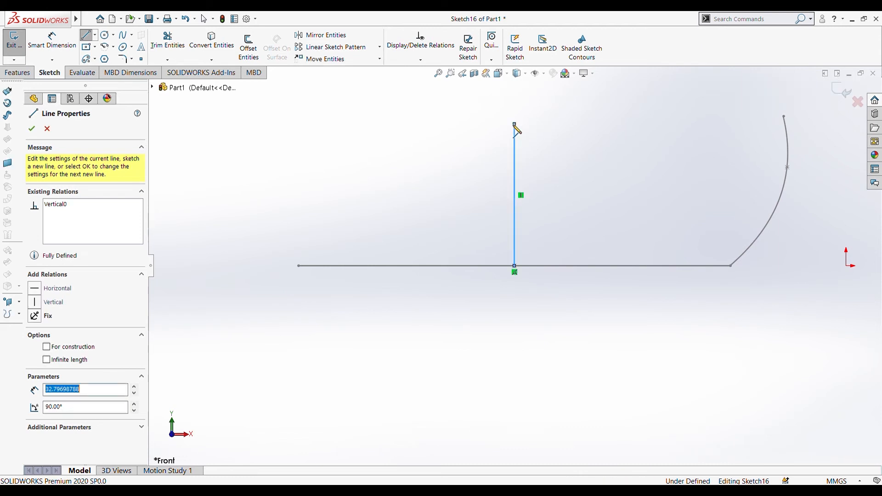
key("Escape")
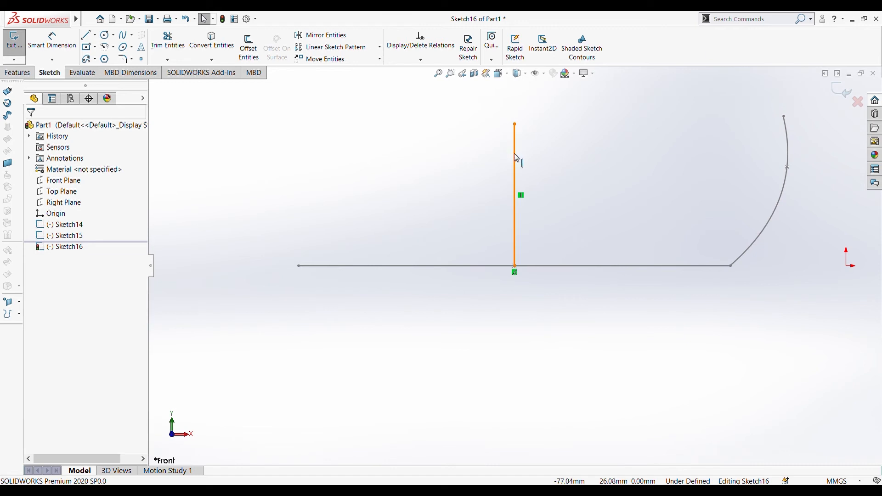
left_click(7, 52)
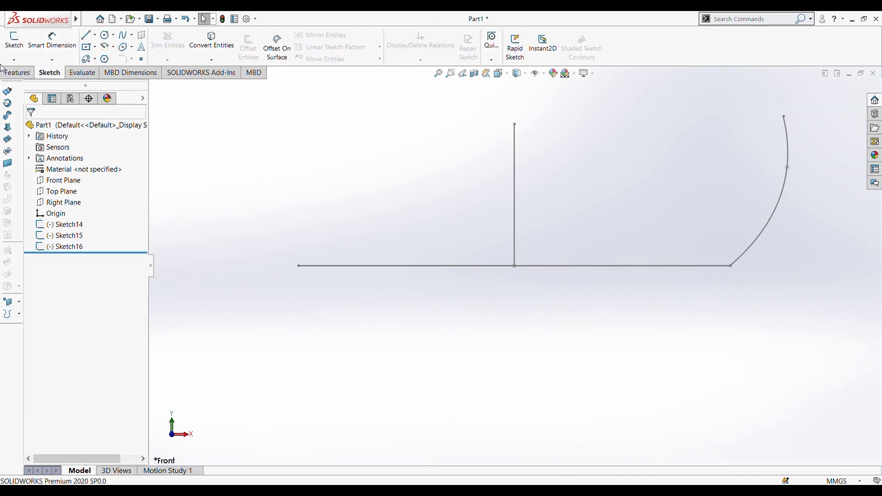
Start a Swept Boss/Base with the rectangle sketch as profile and the vertical line as path.
left_click(17, 74)
left_click(99, 35)
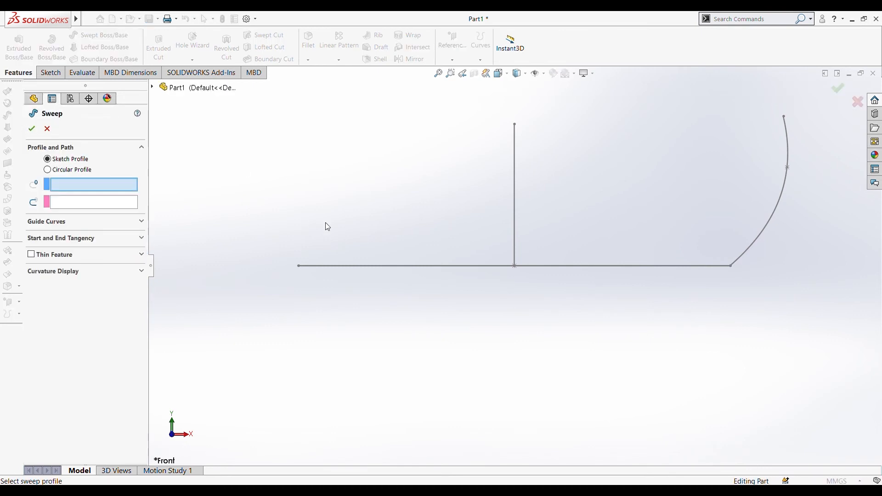
left_click(461, 267)
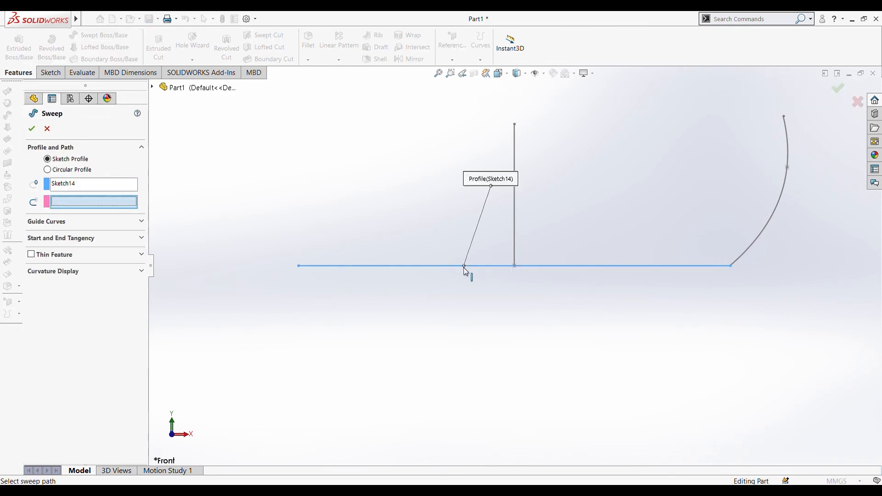
left_click(514, 223)
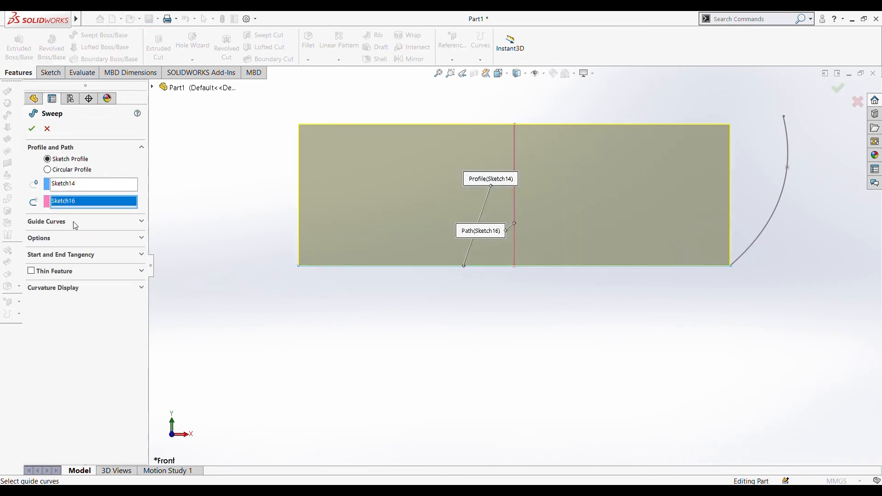
Add the spline sketch as the sweep's guide curve and inspect the curved preview from several angles.
left_click(143, 222)
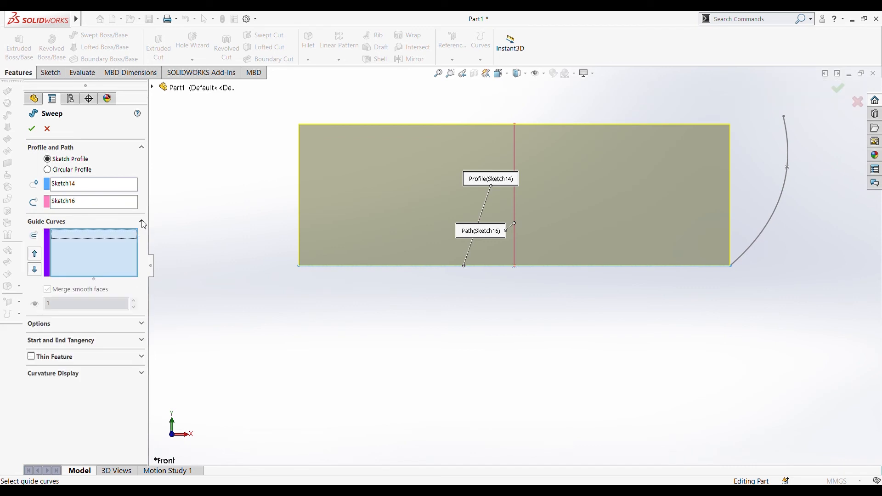
left_click(784, 199)
mouse_move(483, 351)
middle_mouse_down()
mouse_move(528, 364)
mouse_move(546, 388)
mouse_move(577, 386)
mouse_move(469, 350)
mouse_move(510, 370)
mouse_move(534, 415)
mouse_move(497, 365)
mouse_move(472, 372)
mouse_move(514, 384)
mouse_move(476, 371)
mouse_move(492, 374)
middle_mouse_up()
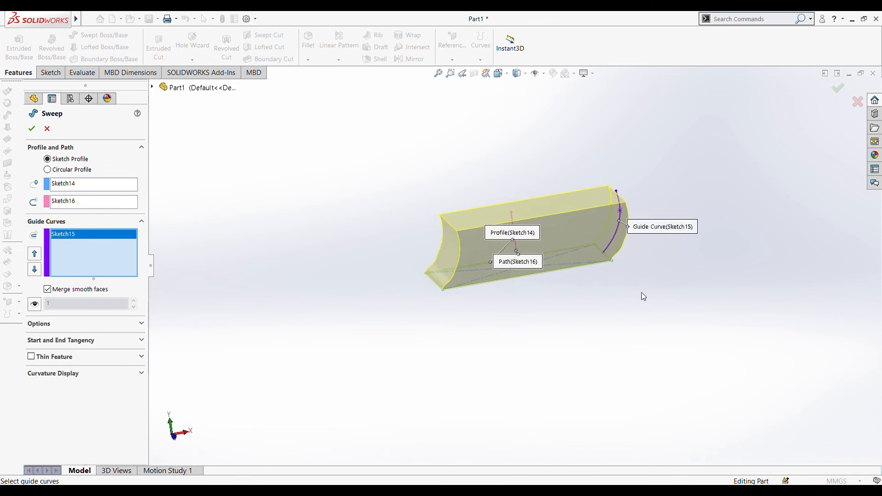
middle_click_drag(641, 296, 606, 303)
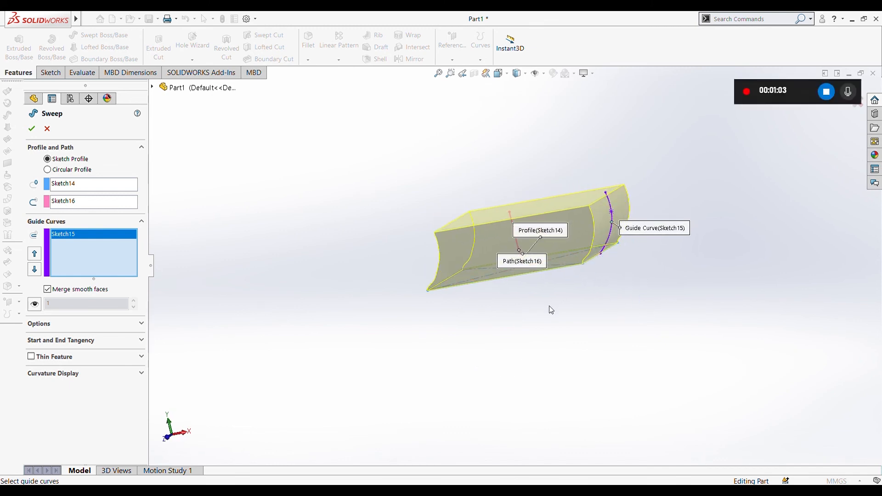
middle_click_drag(551, 309, 657, 328)
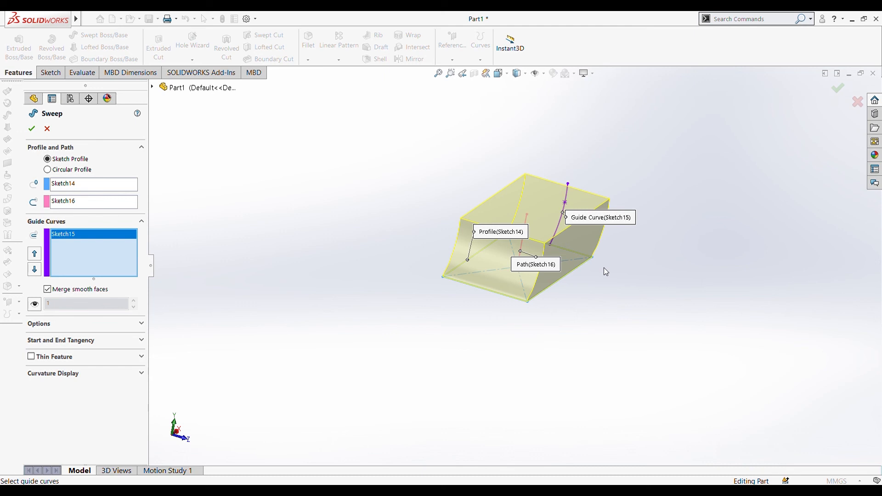
middle_click_drag(604, 269, 533, 255)
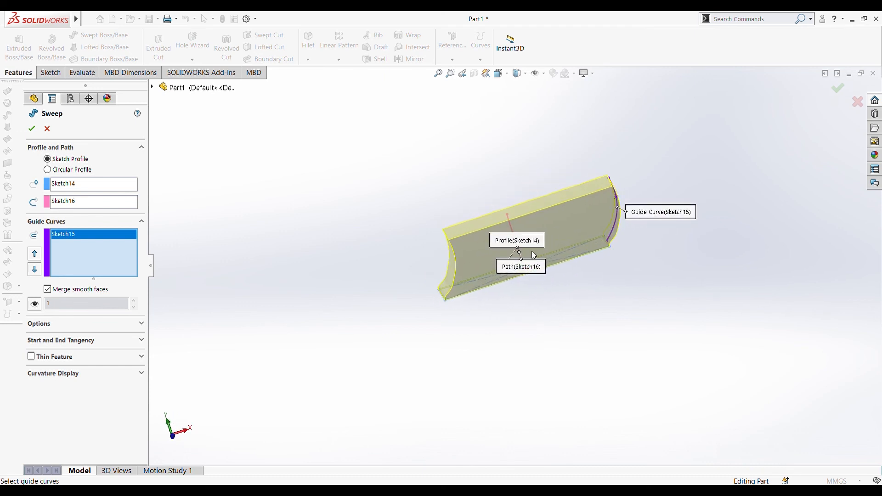